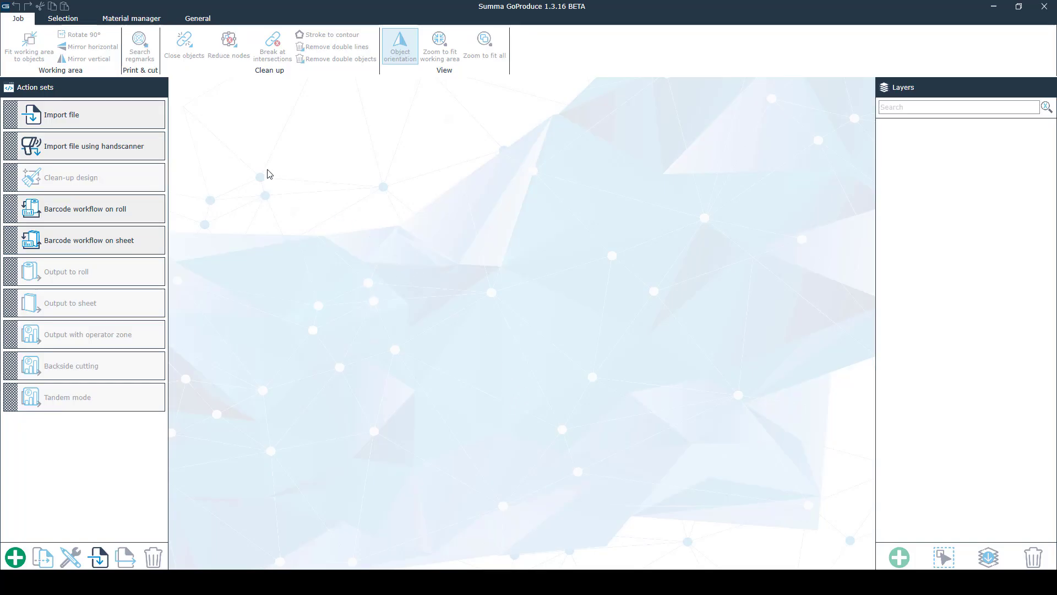
- Import the cardboard encarta DEMO PDF as a new job
click(115, 221)
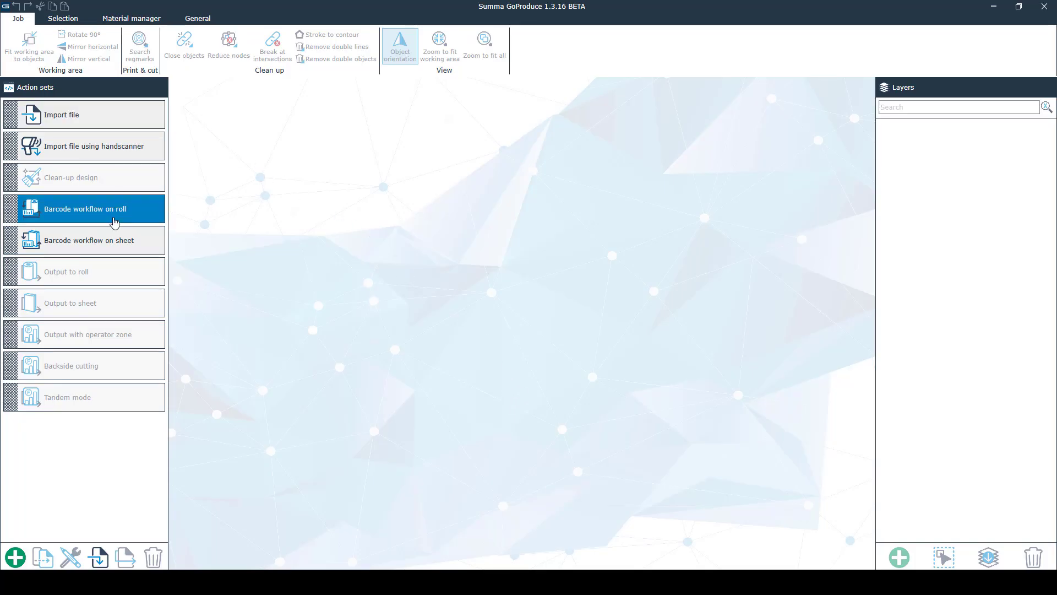
click(114, 112)
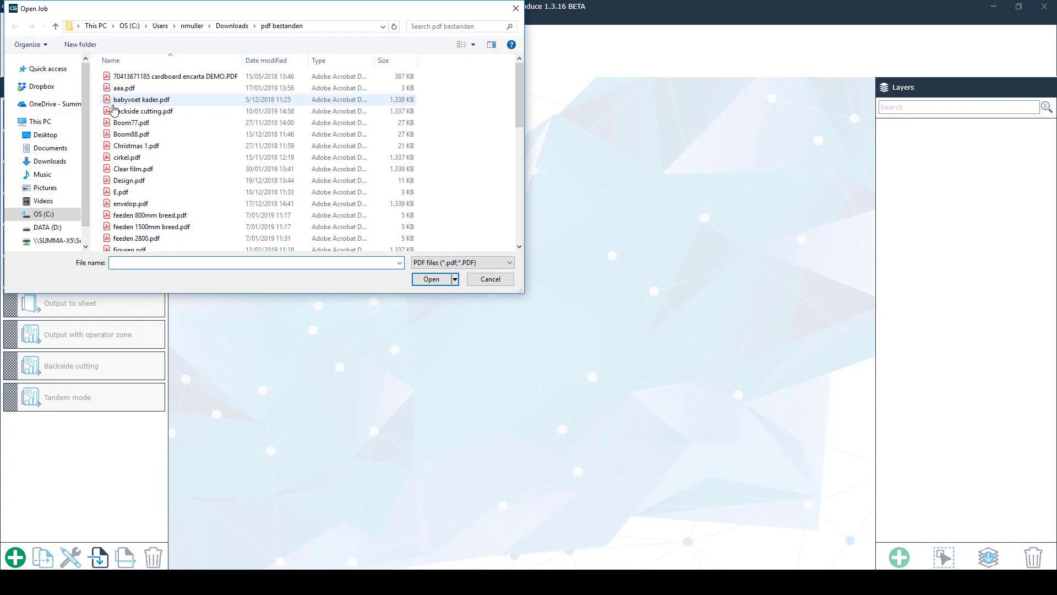
click(194, 78)
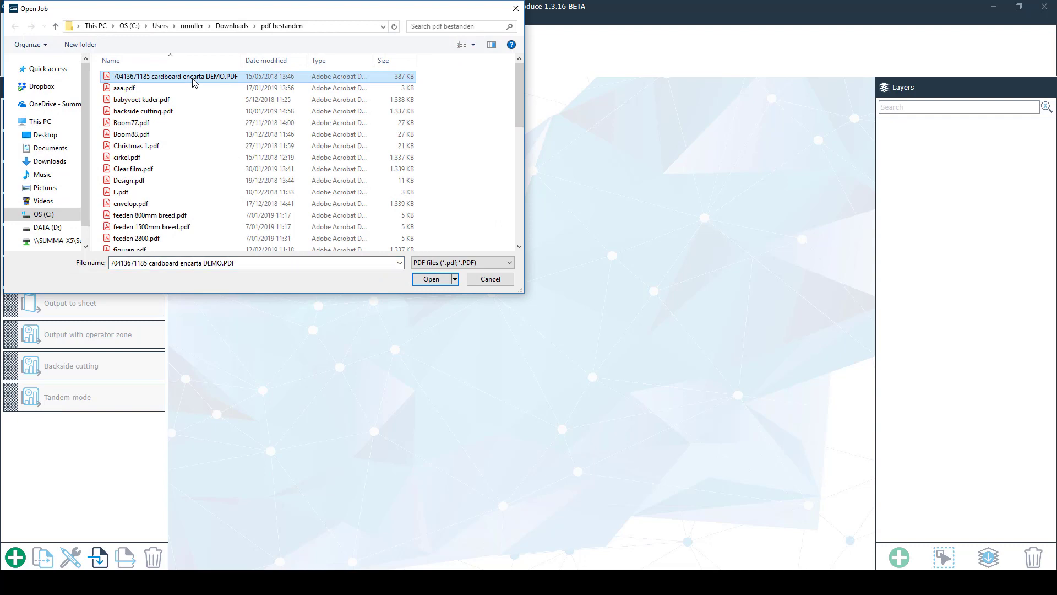
click(432, 279)
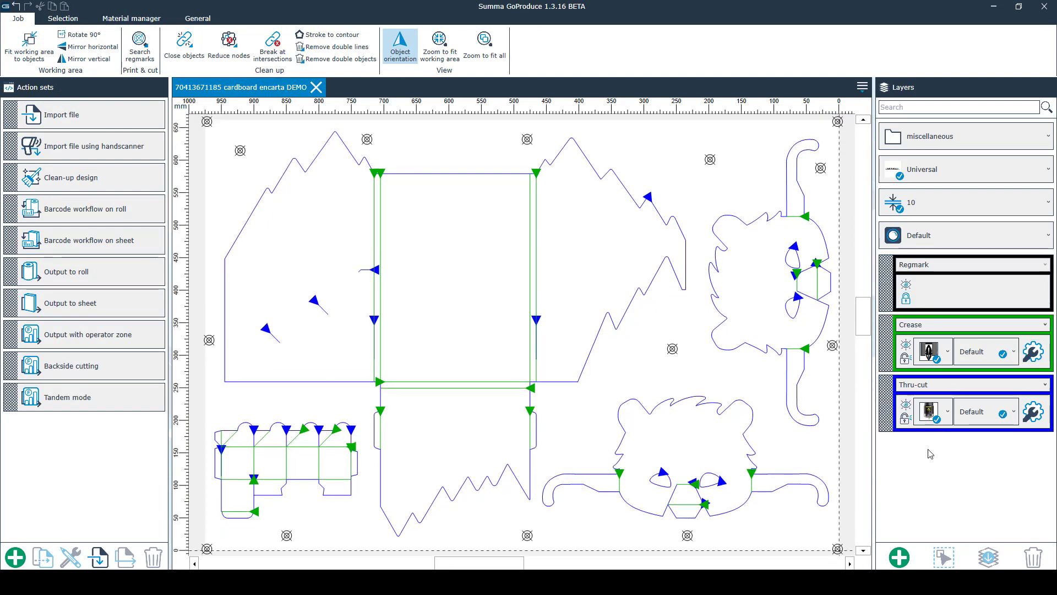
- Set both the Crease and Thru-cut layers to the Standaard tool
click(948, 357)
click(944, 511)
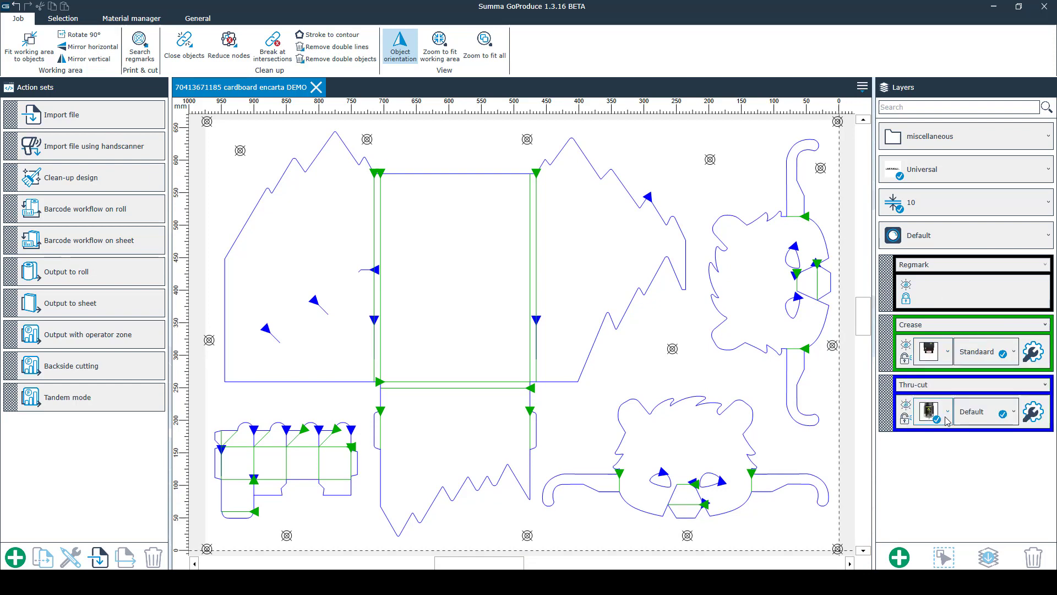
click(948, 411)
click(950, 213)
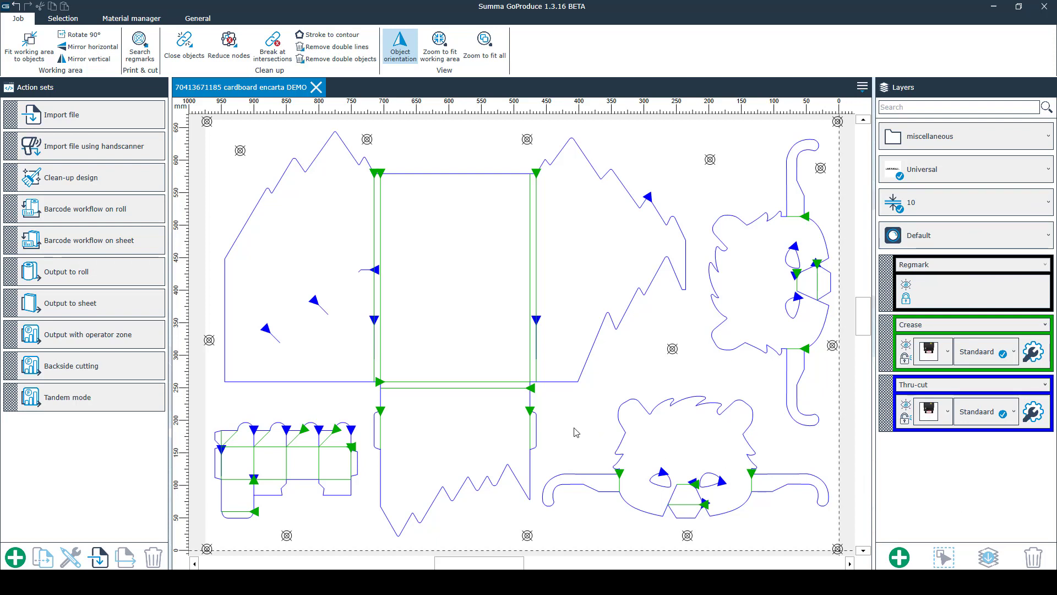
- Open the Output to roll action set to show its run settings and job preview
click(119, 278)
click(111, 280)
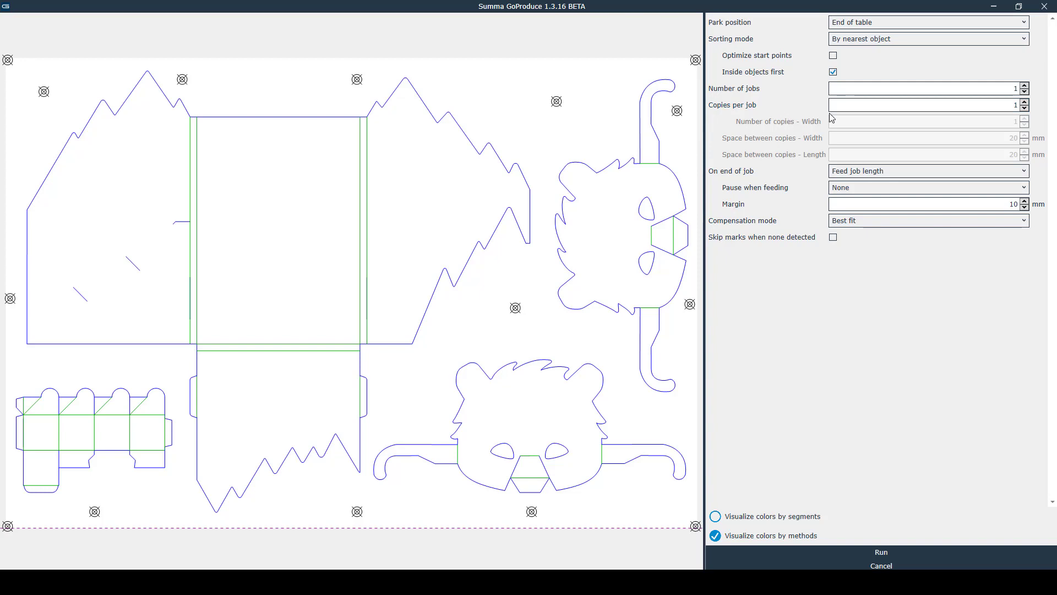
- Set Copies per job to 2 and refresh the preview to show two designs
click(1025, 103)
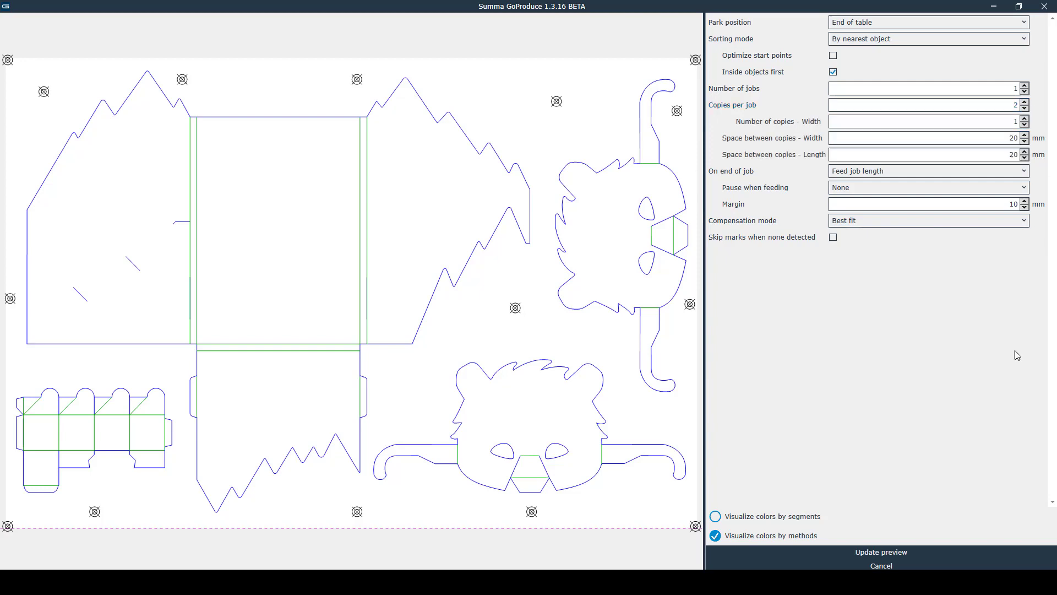
click(879, 557)
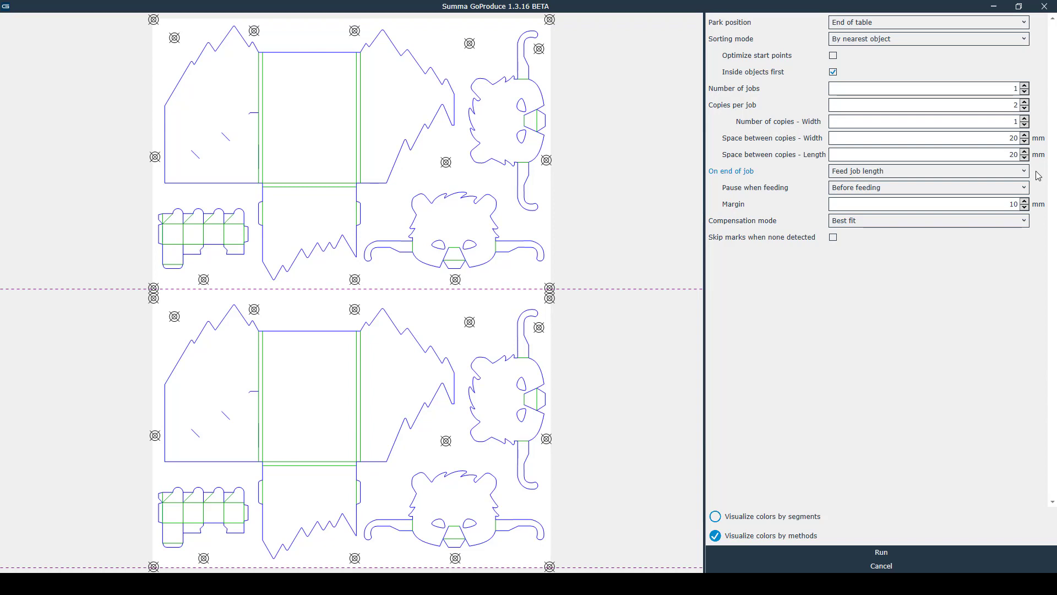
- Set 2 jobs, 1 copy per job, pause Before feeding, and update the preview
click(1025, 85)
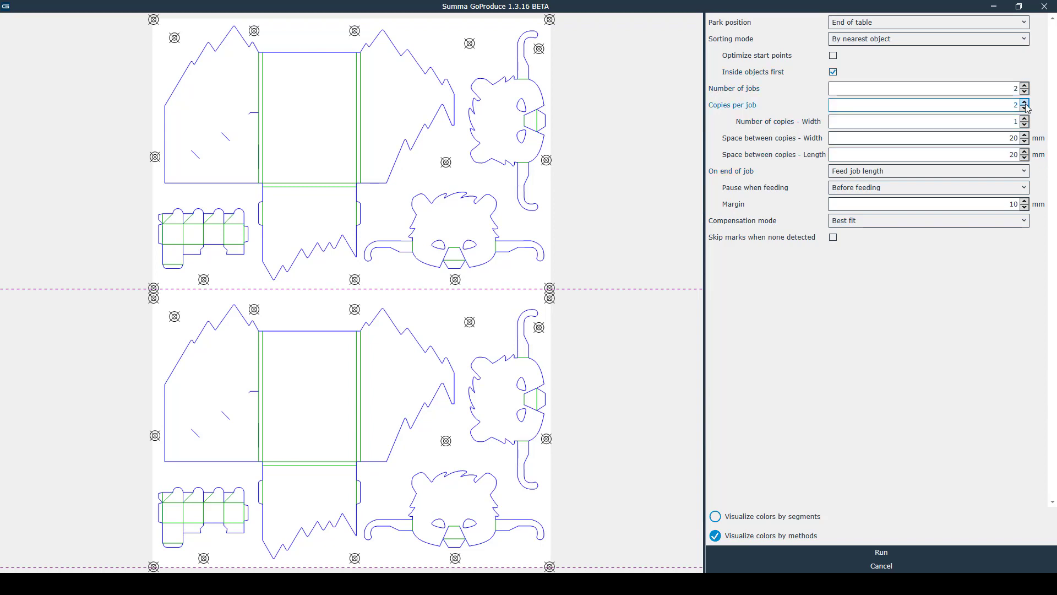
click(1025, 108)
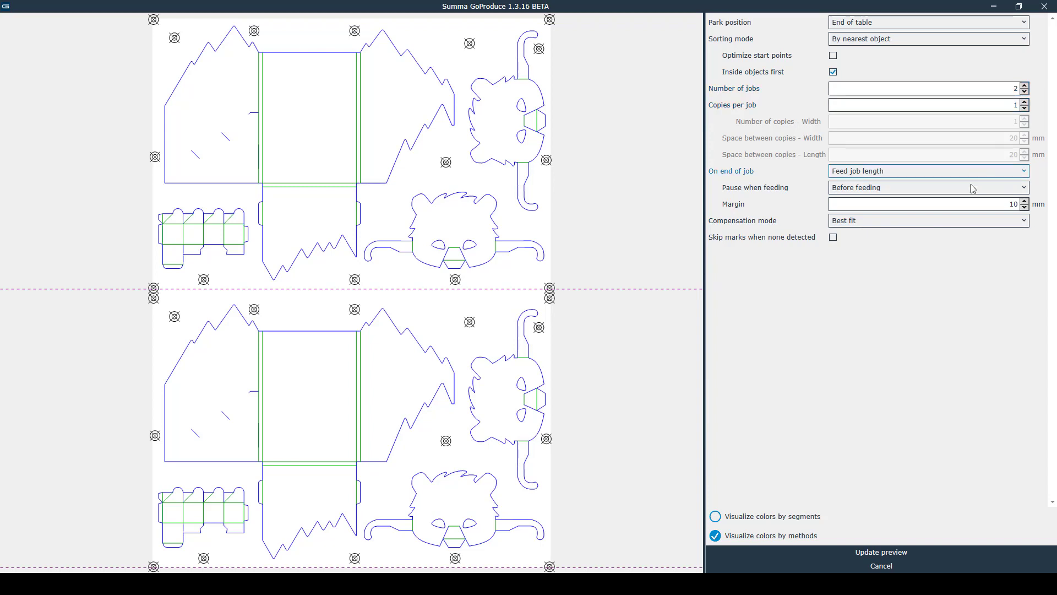
click(906, 188)
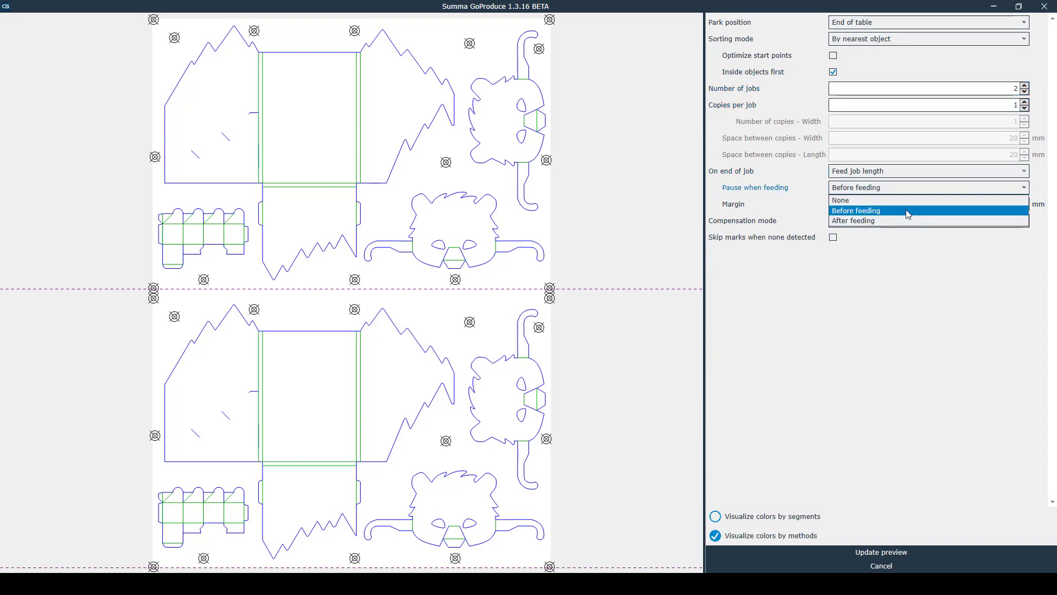
click(889, 212)
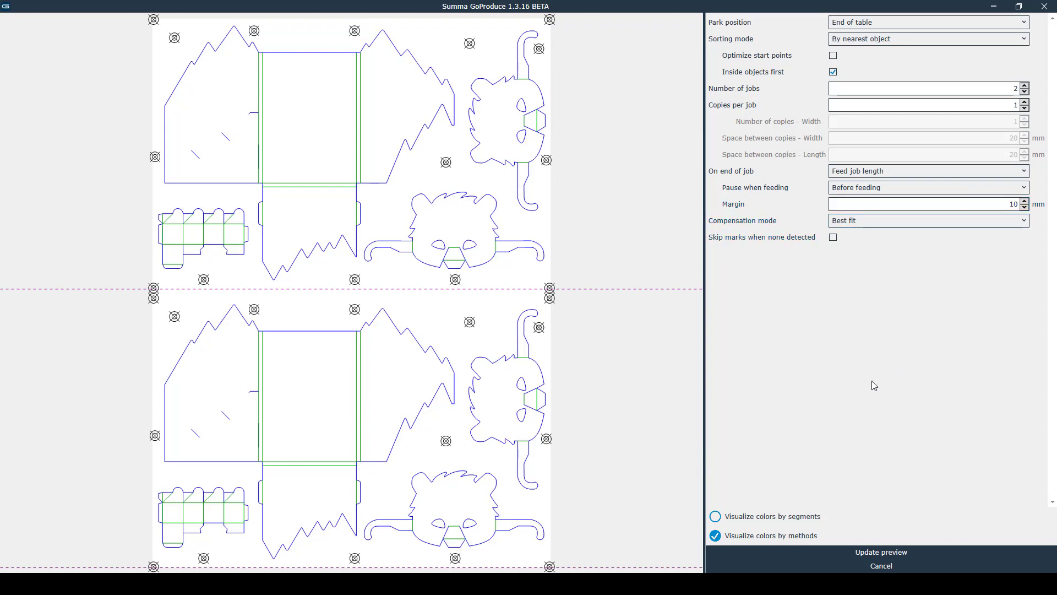
click(888, 553)
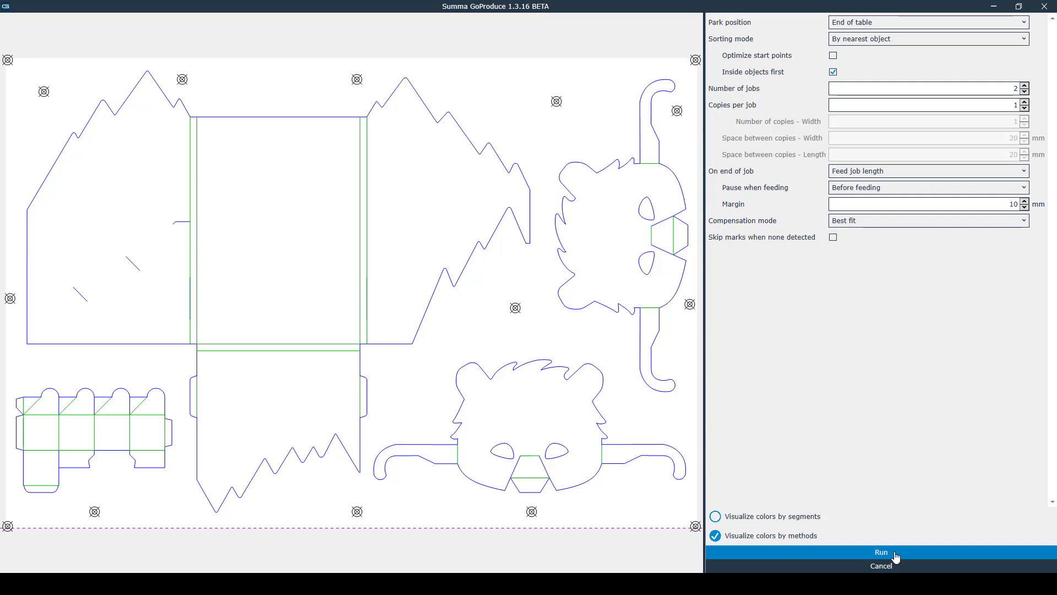
- Run the cardboard job to send it to the cutter
click(895, 553)
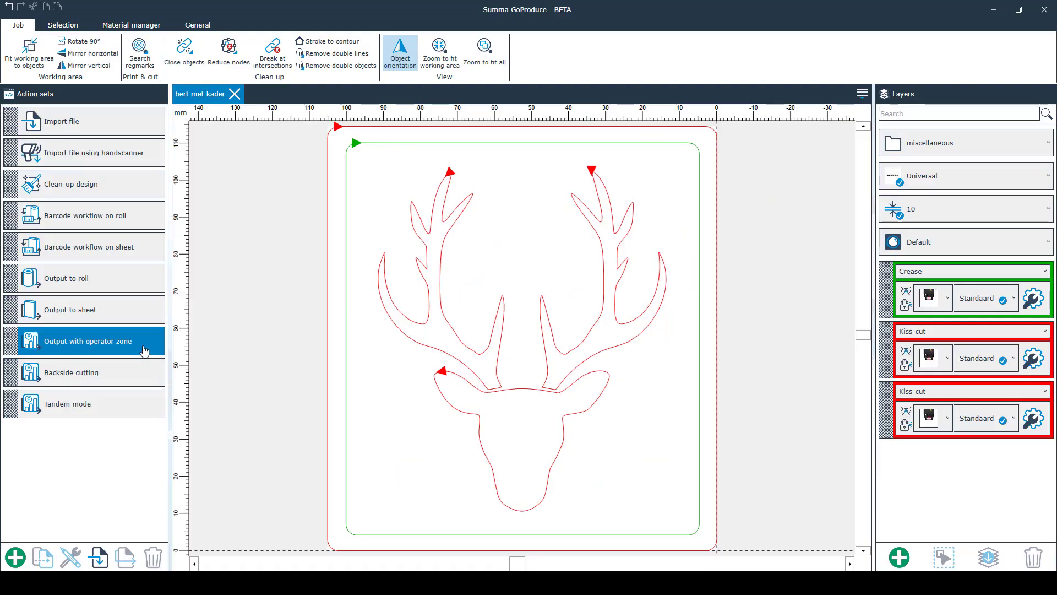
- Review the Output with operator zone settings for the deer job, then cancel them
click(145, 351)
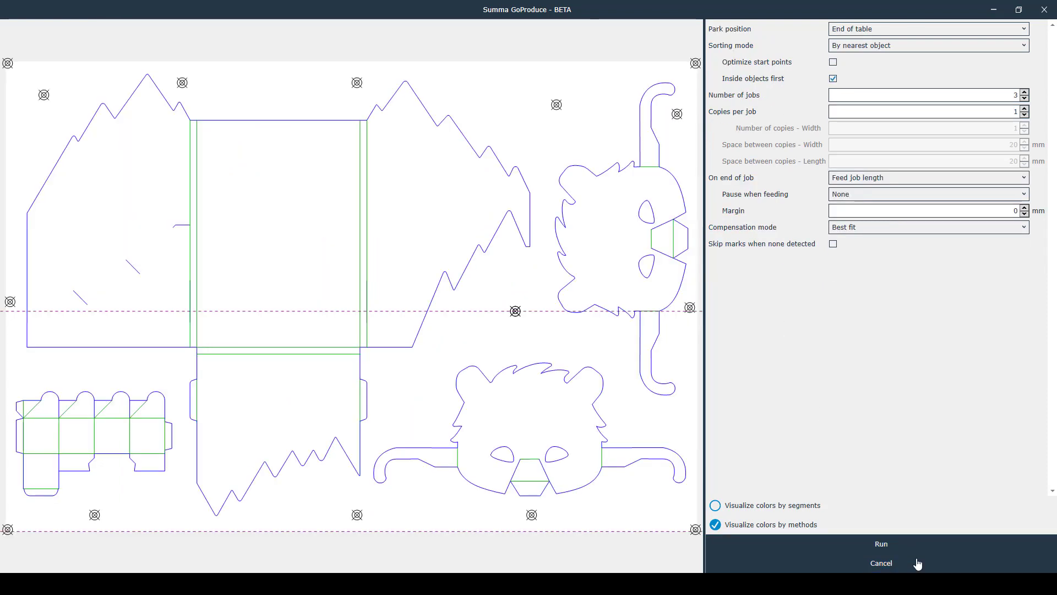
click(850, 568)
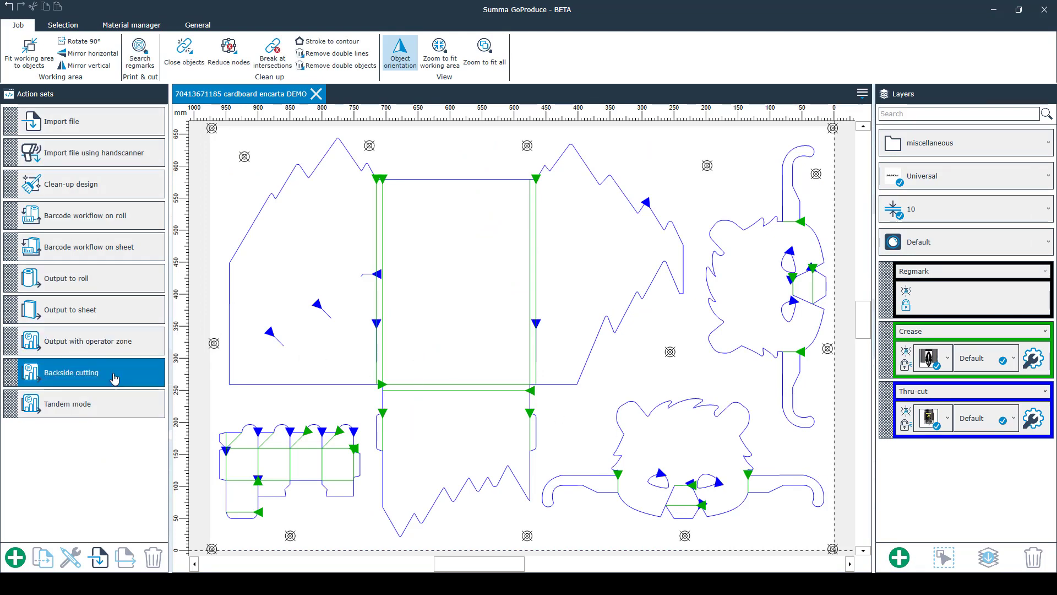
mouse_move(114, 378)
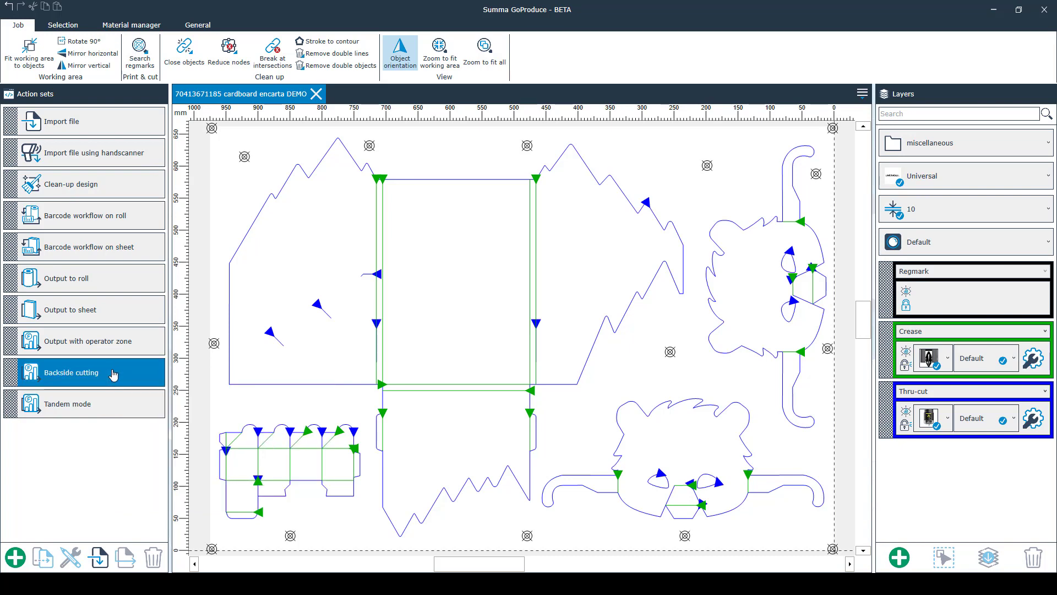
double_click(114, 375)
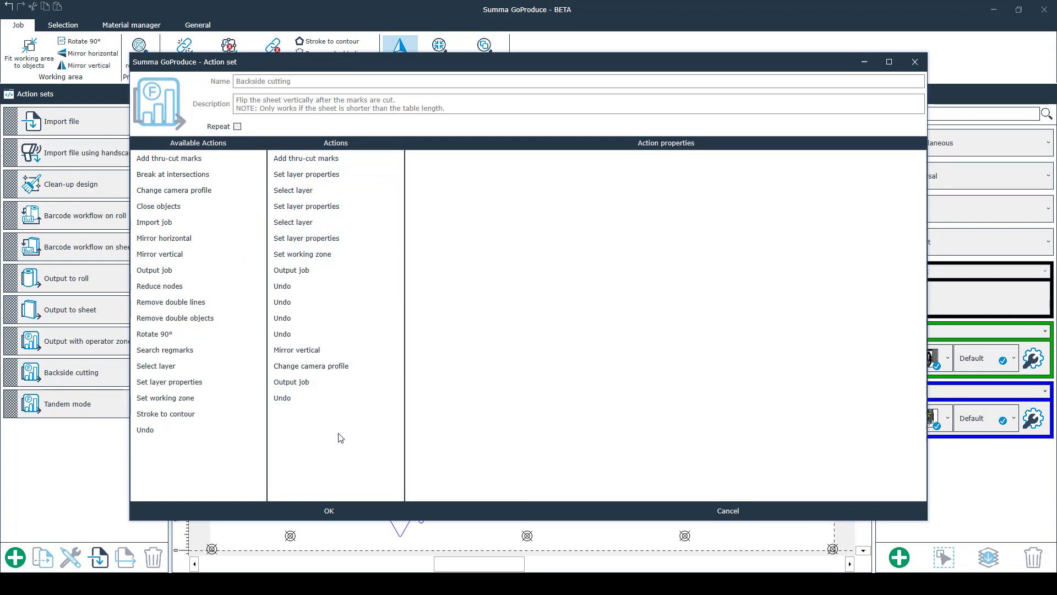
click(329, 511)
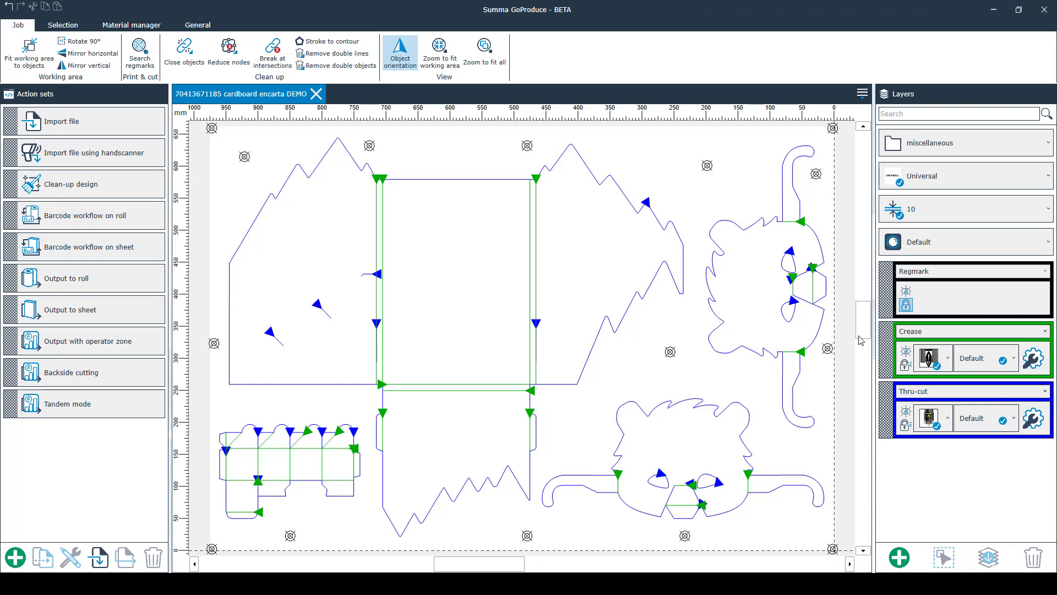
- Switch the cut layer to Thru-cut regmark and back to Thru-cut, then run Backside cutting
click(964, 392)
scroll(974, 281, down, 1)
click(978, 201)
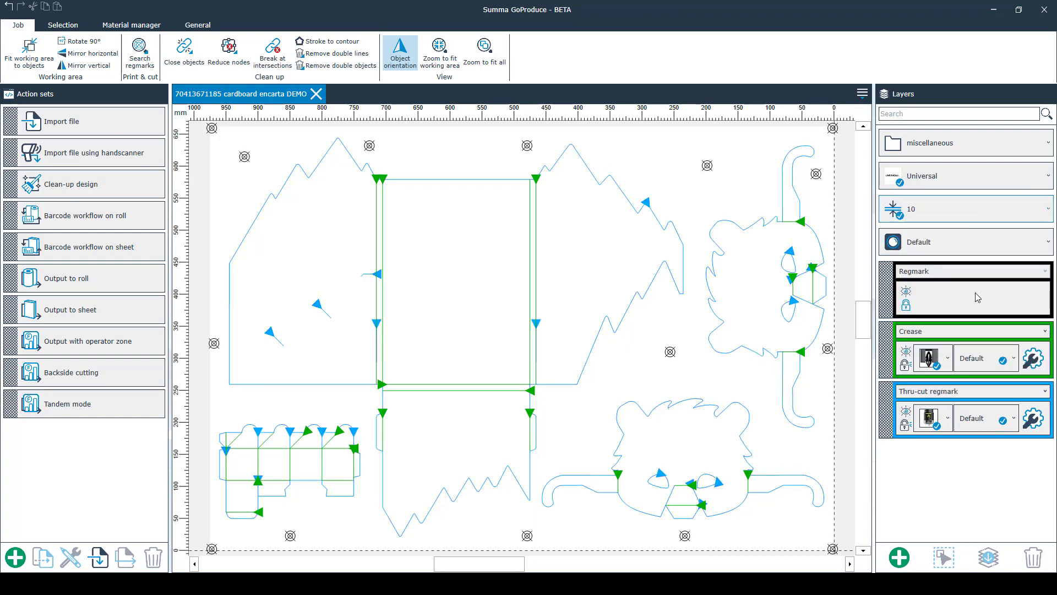
click(979, 398)
scroll(966, 242, up, 2)
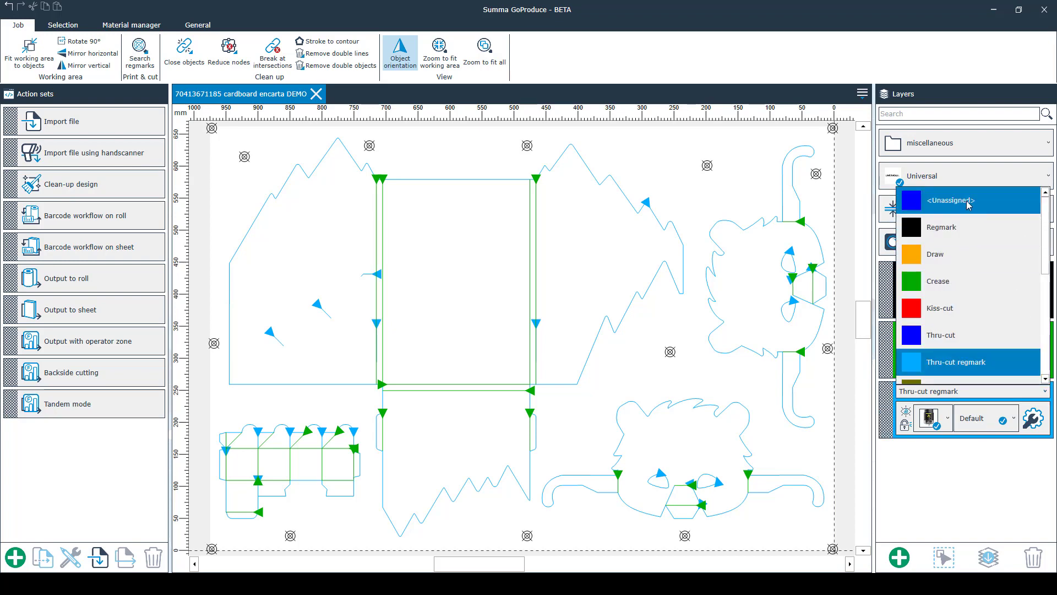
click(964, 335)
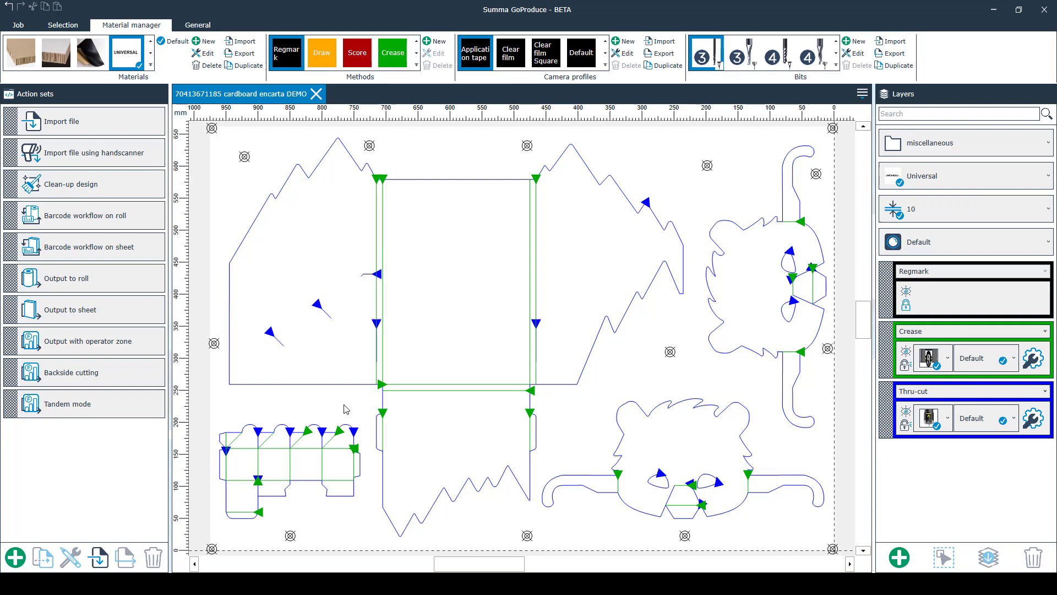
click(139, 381)
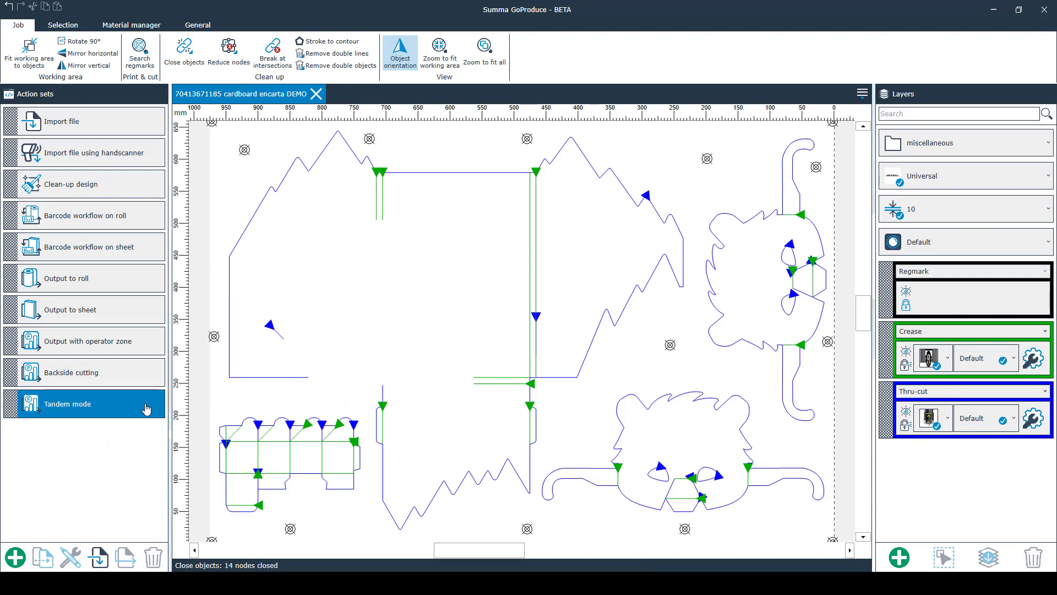
- Show the Tandem mode info popup and play its explanatory video
click(146, 408)
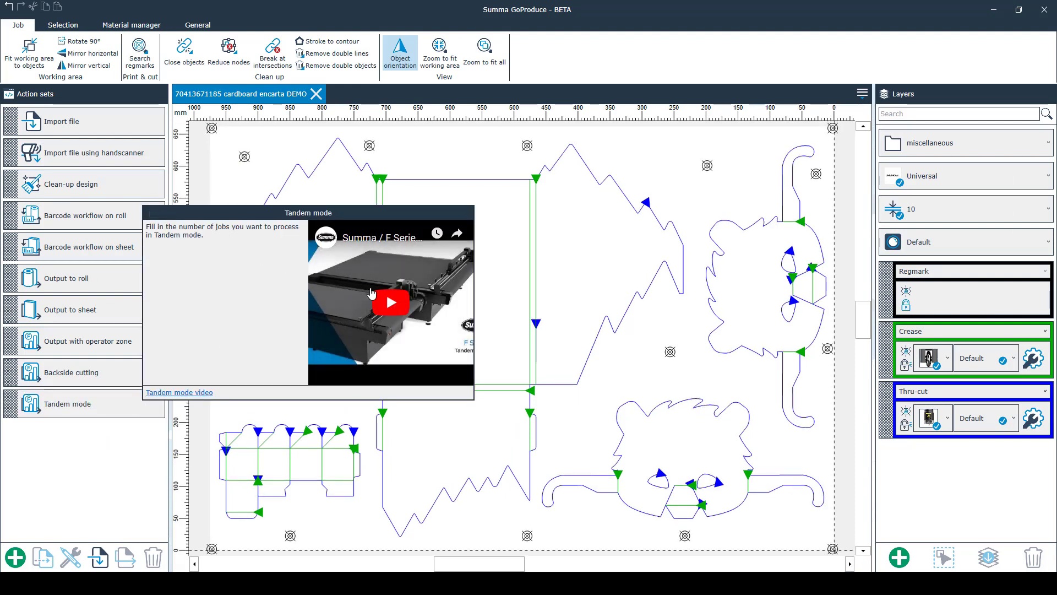
click(390, 302)
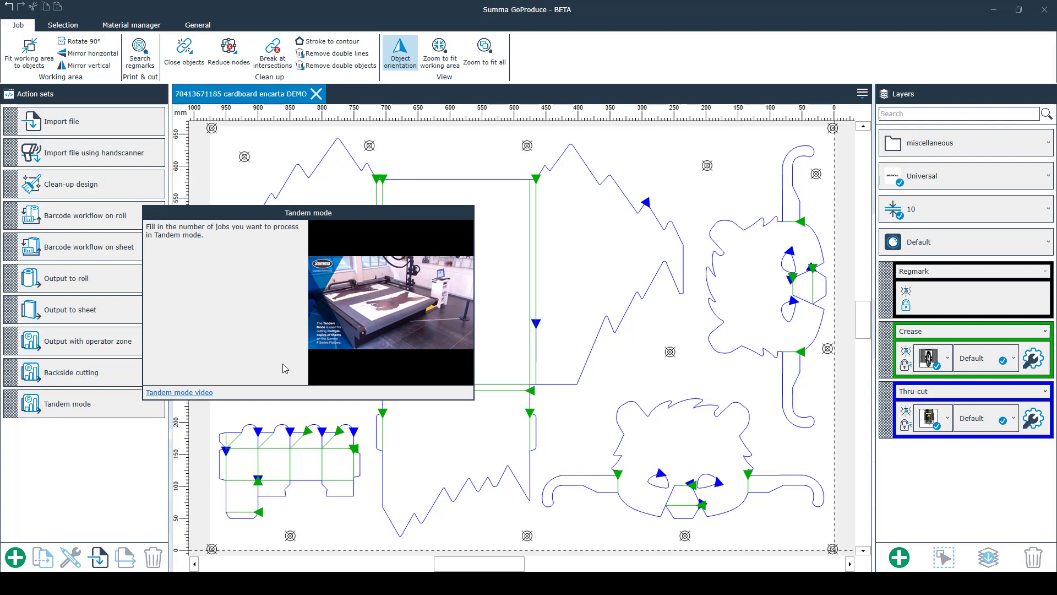
- Launch the Tandem mode action set for the cardboard job
click(149, 408)
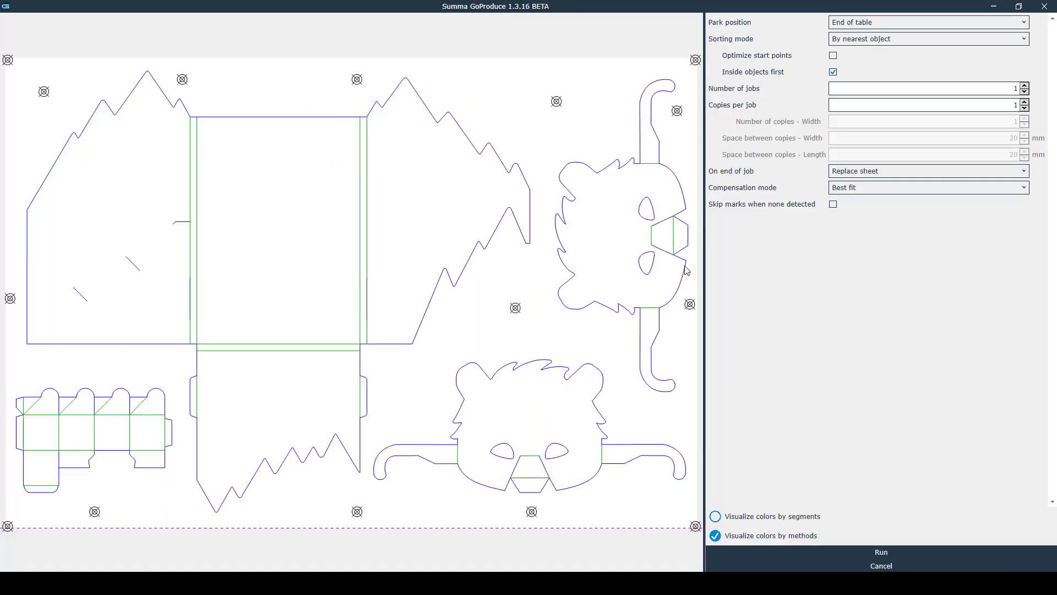